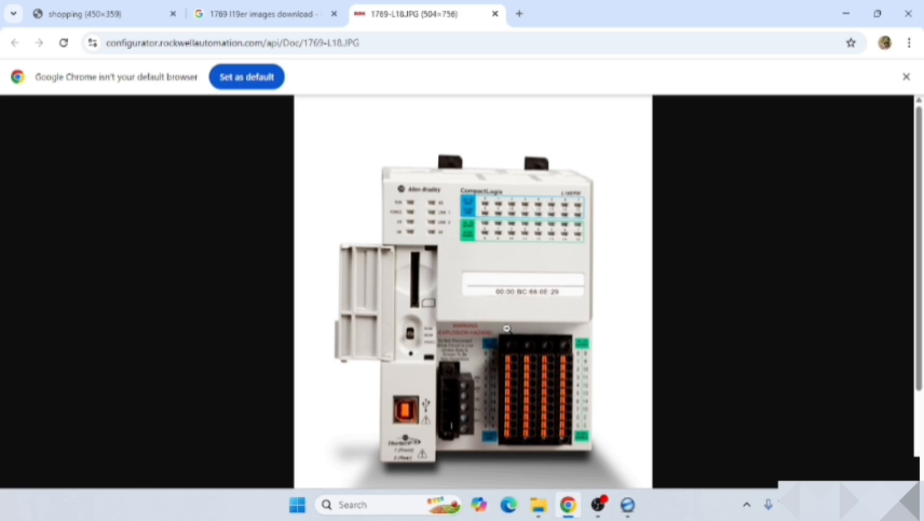
Examine the 1769-L18 controller picture up close around its USB port, and the picture of the matching USB cable
click(517, 298)
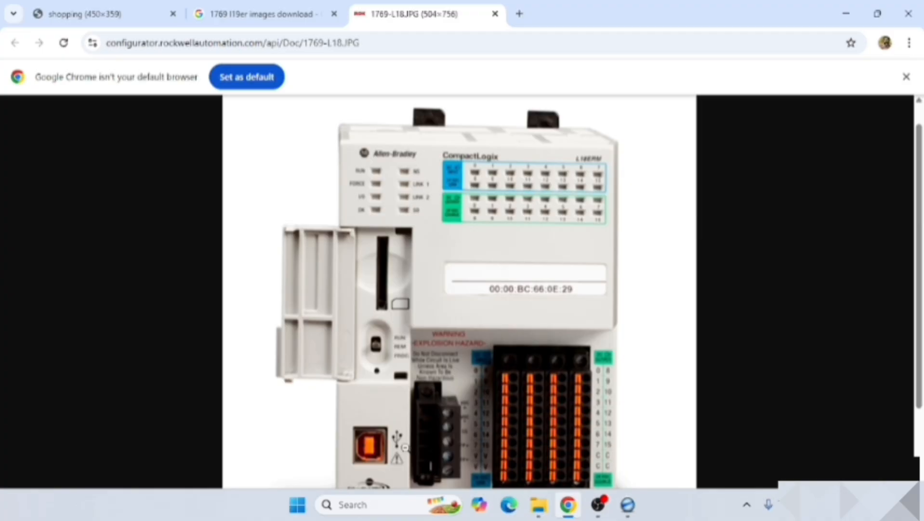
scroll(396, 455, down, 1)
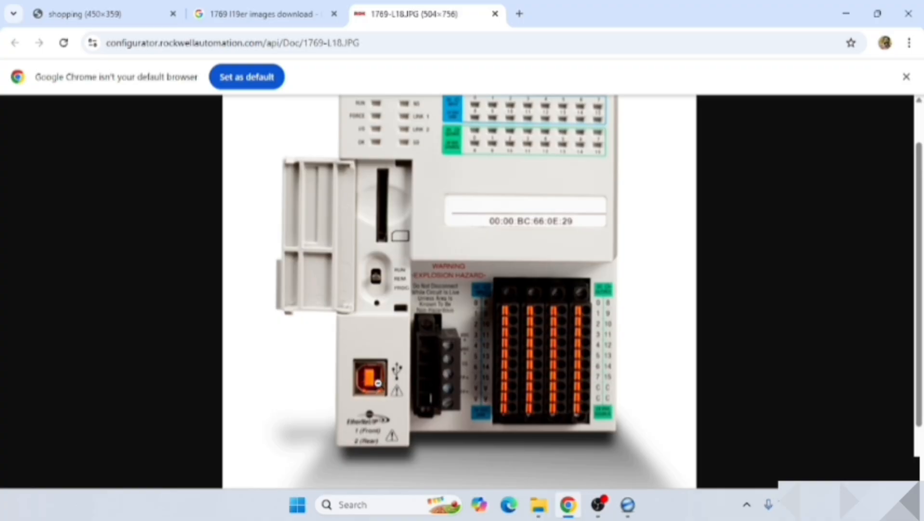
click(64, 23)
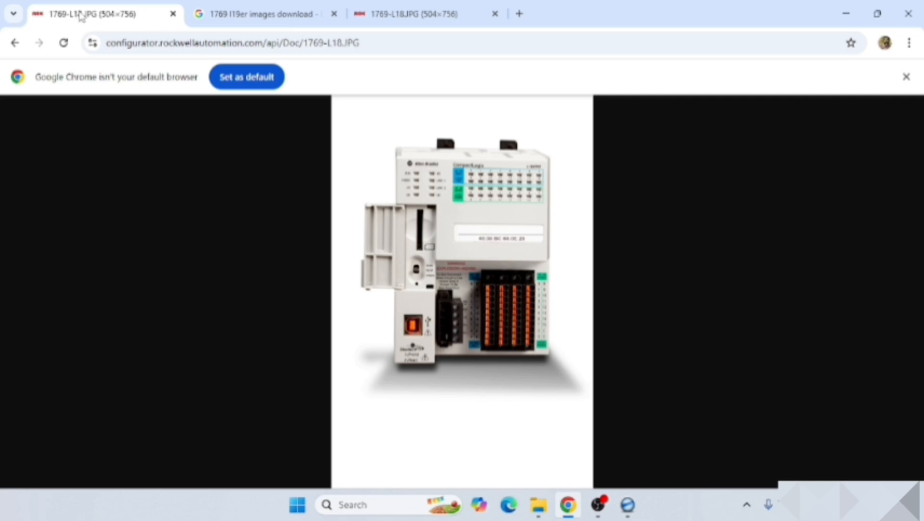
click(16, 44)
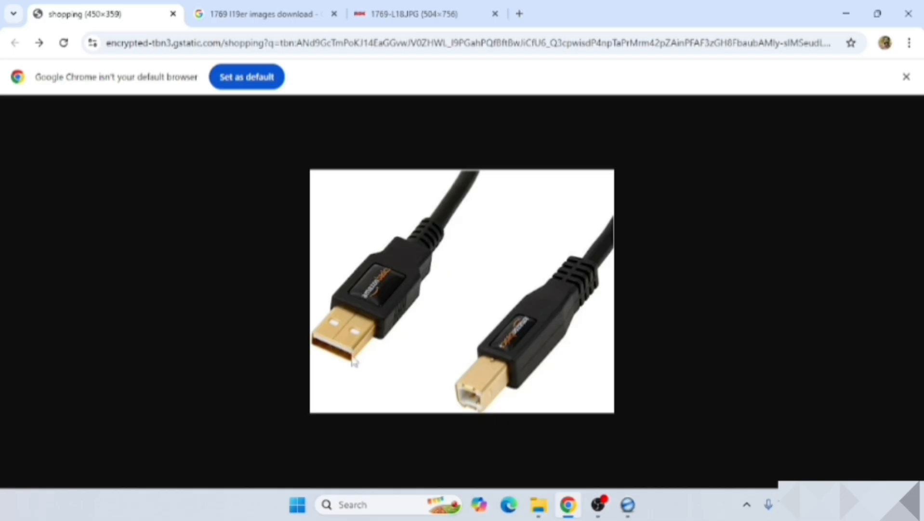
Switch to Studio 5000 and start an upload from the 1769-L19ER-BB1B controller at node 14 on the USB connection
click(622, 511)
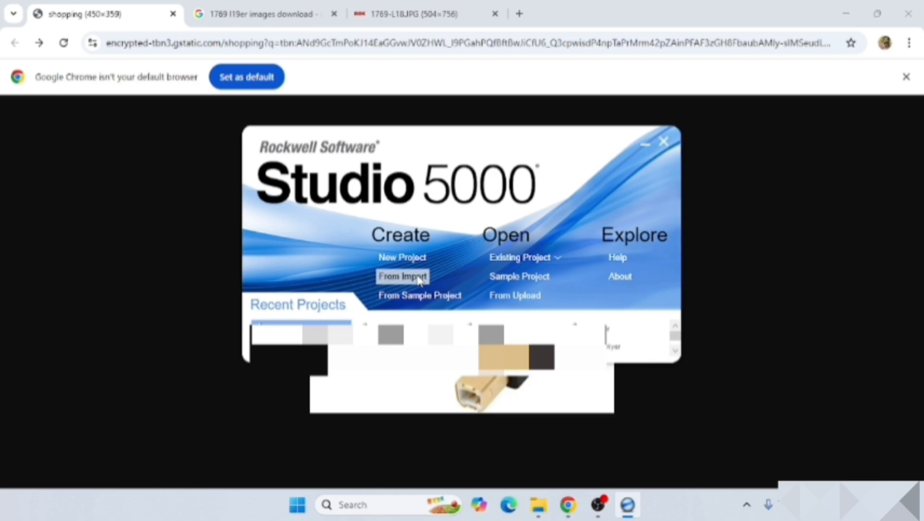
click(535, 297)
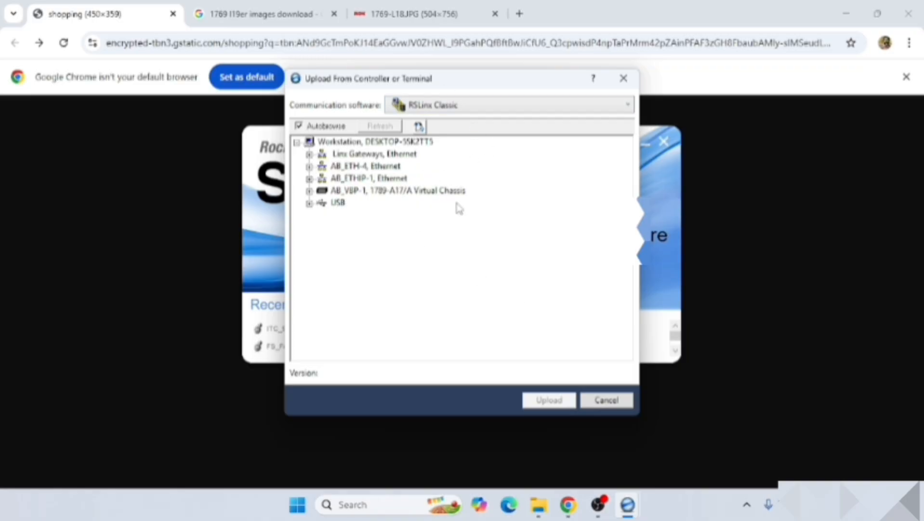
click(309, 203)
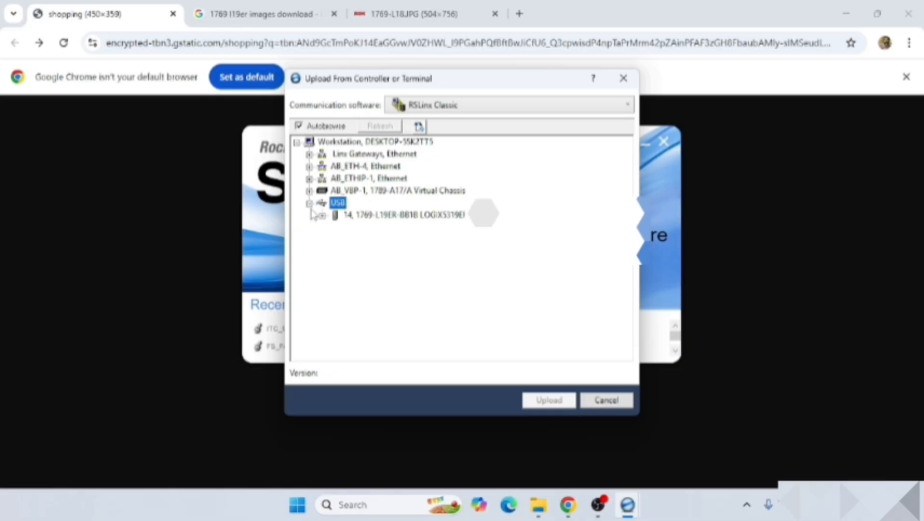
click(404, 216)
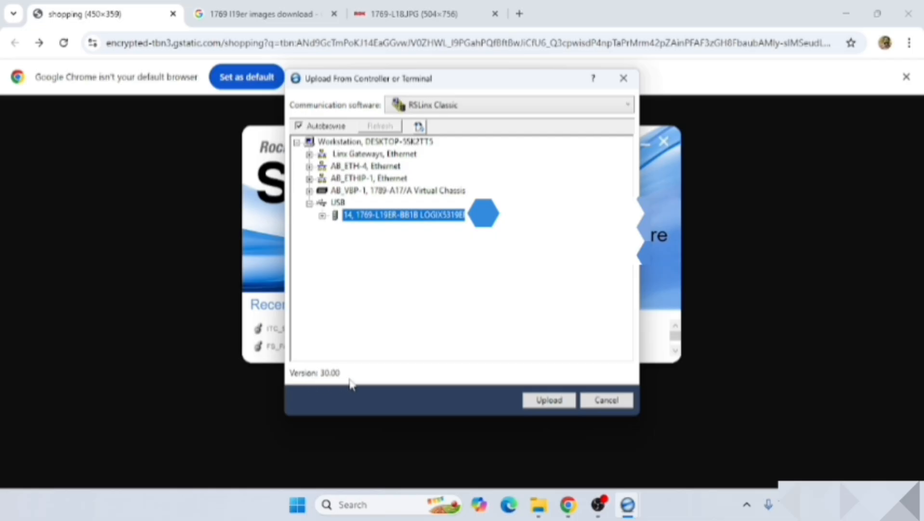
click(550, 400)
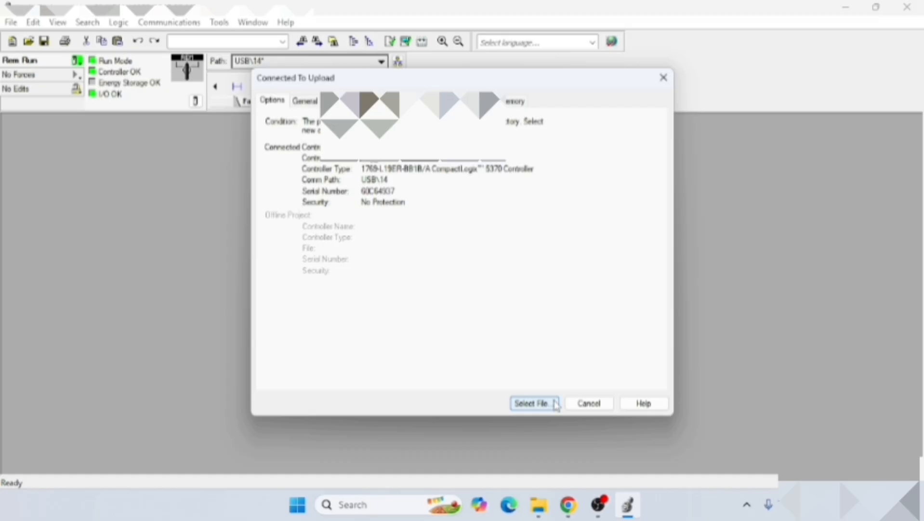
Name a new ACD project file ending in 2025 in the BACKUP folder, and create it to upload the controller's project
click(555, 404)
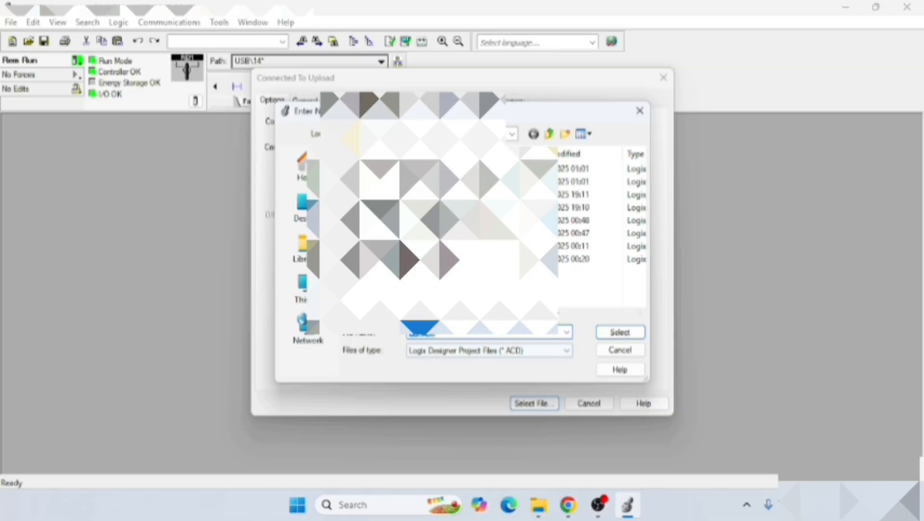
click(467, 332)
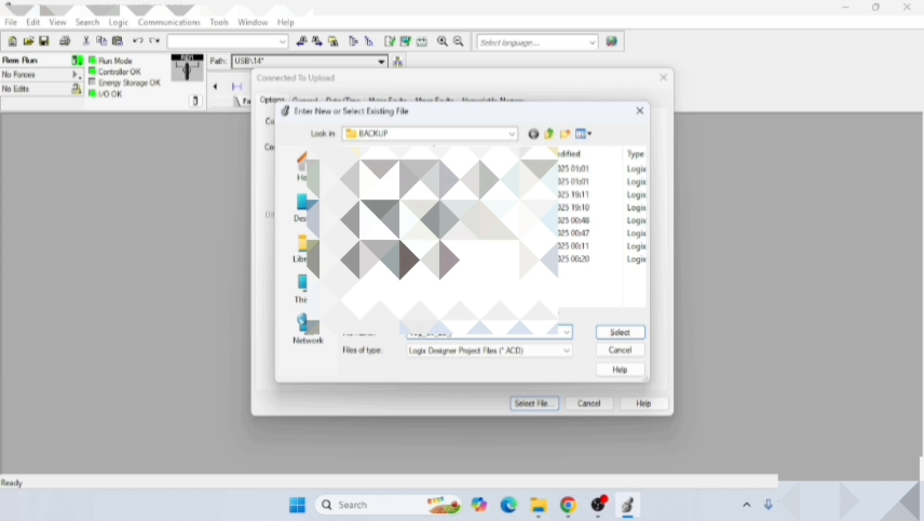
text(00_2025)
click(630, 331)
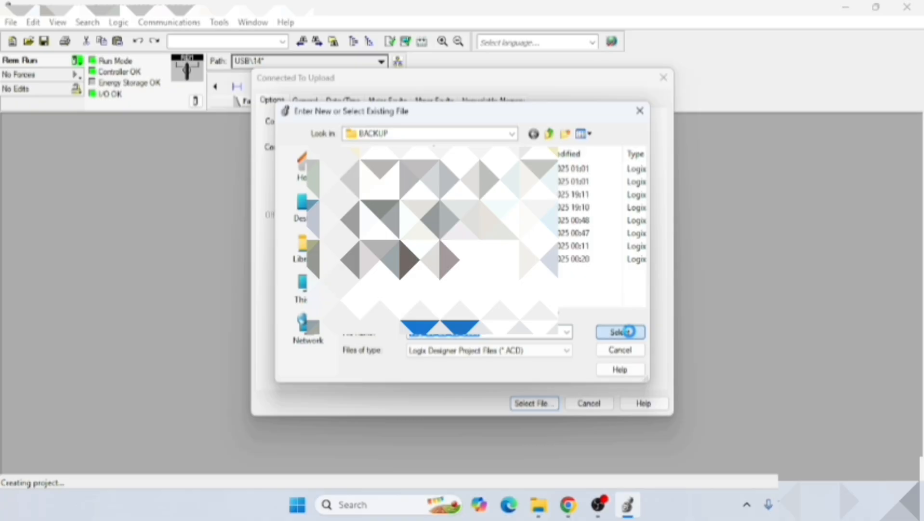
click(629, 332)
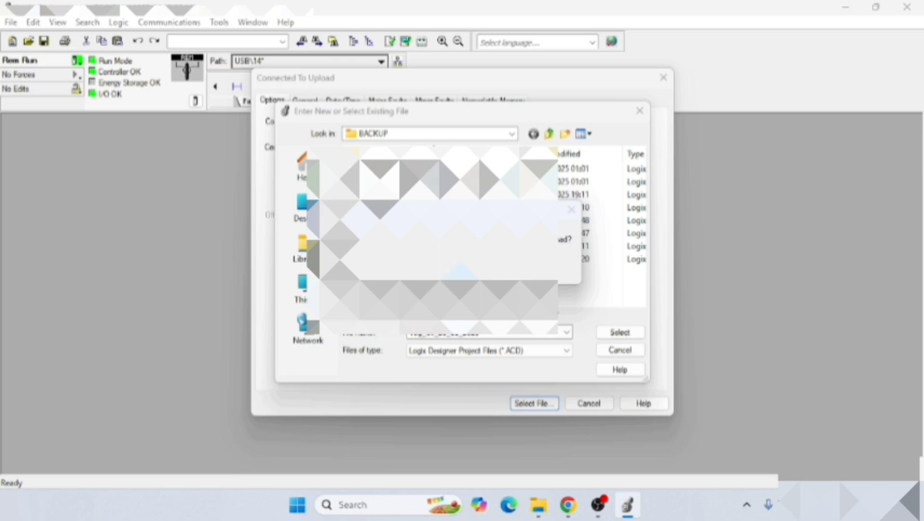
click(461, 270)
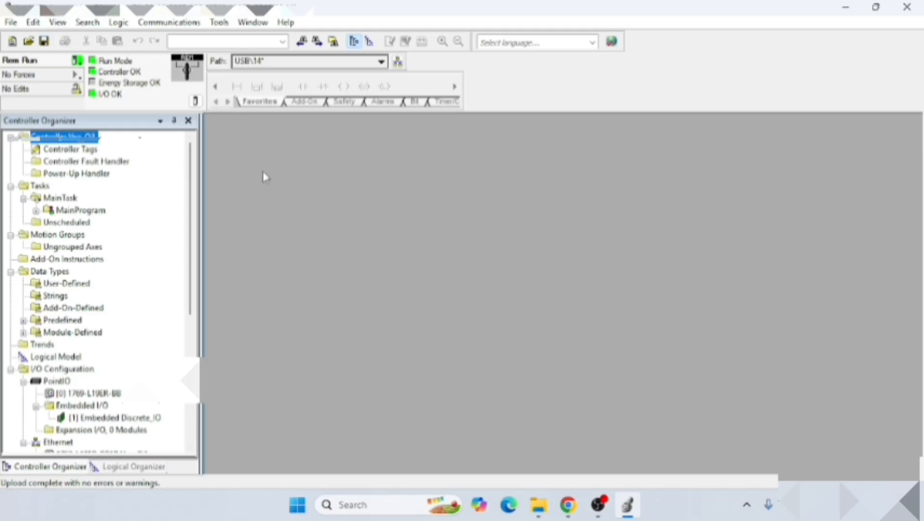
Expand MainProgram in the project tree and open its HEATER routine to view the ladder logic
click(35, 210)
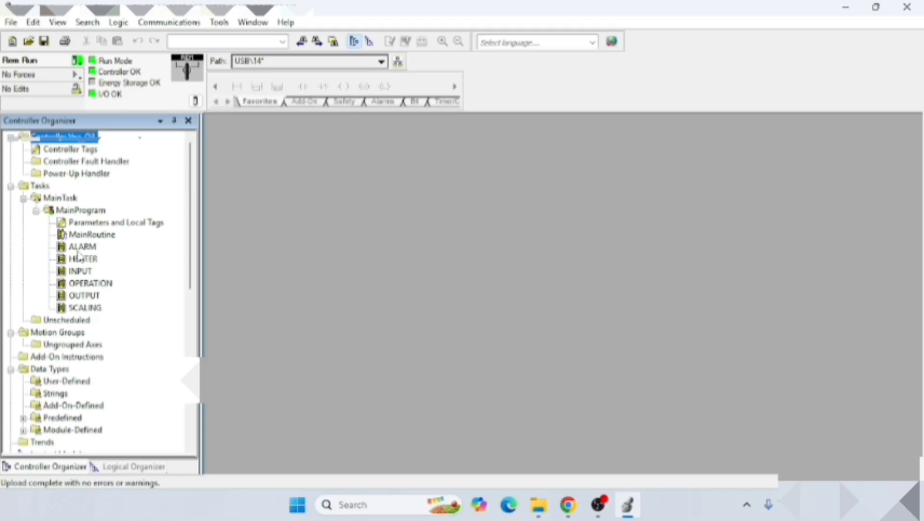
double_click(81, 258)
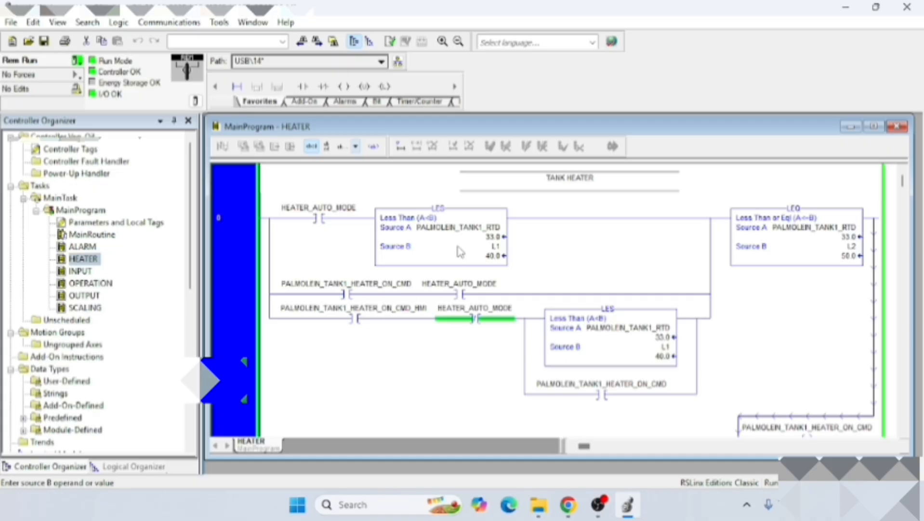
Browse the communication paths and expand the AB_VBP-1 virtual chassis down to the Ethernet branch of the 1769-L19ER-BB1B controller
click(398, 62)
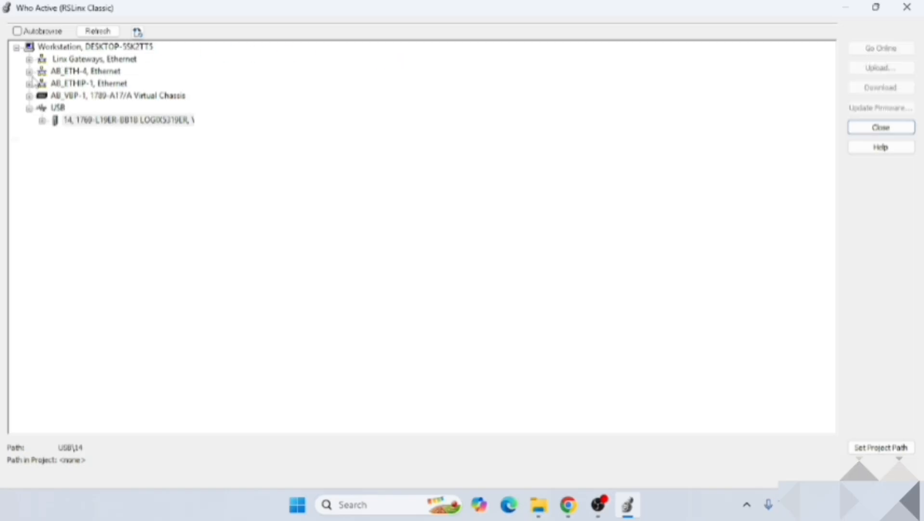
click(29, 95)
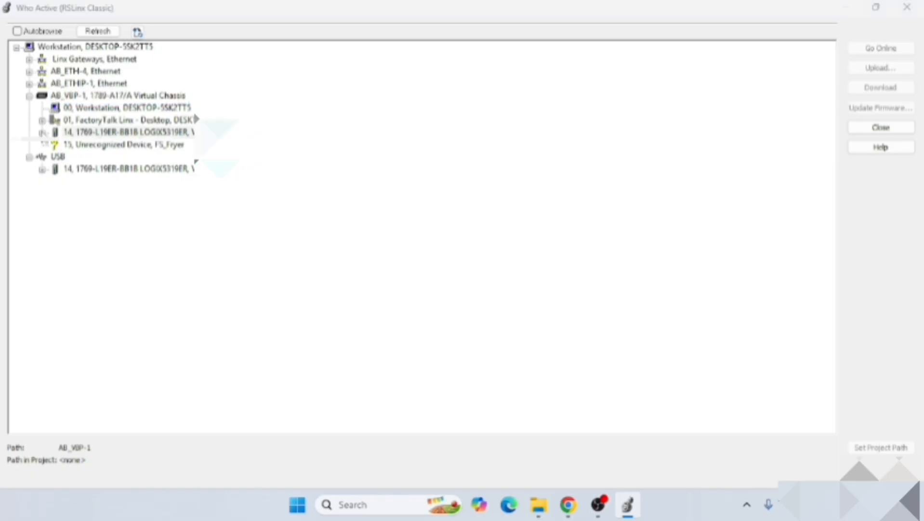
double_click(188, 132)
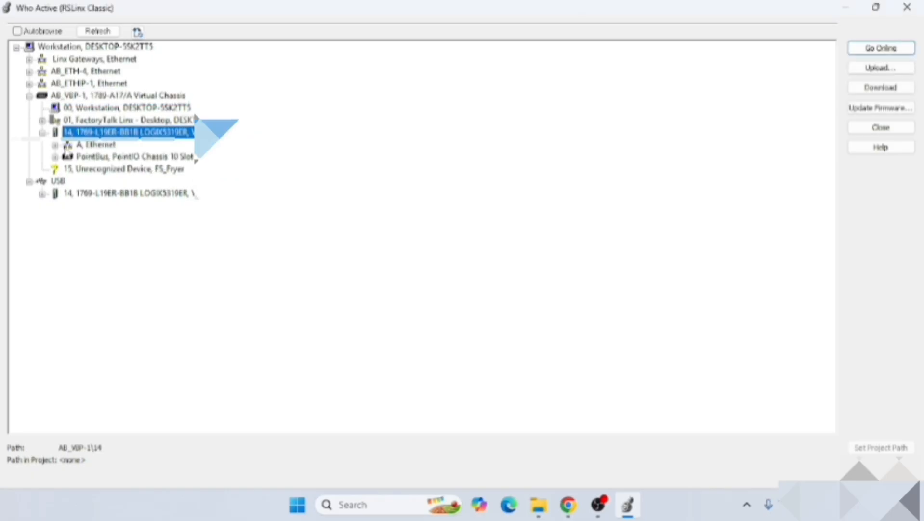
click(56, 145)
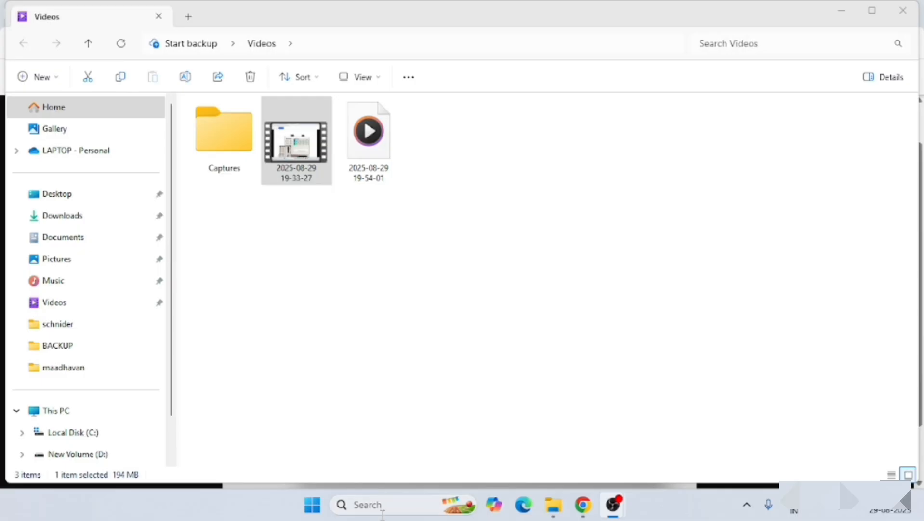
Open Command Prompt and run arp -a to list the IP addresses of the connected devices
click(385, 503)
text(c)
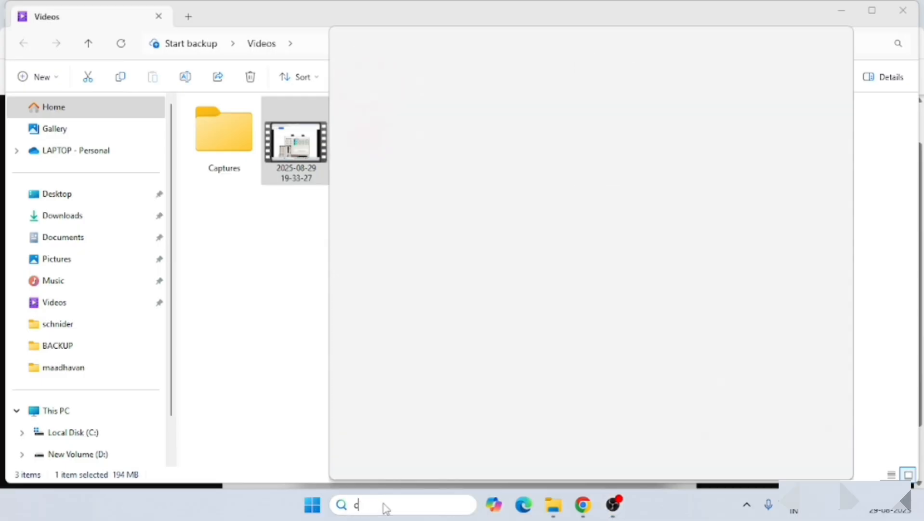
text(md)
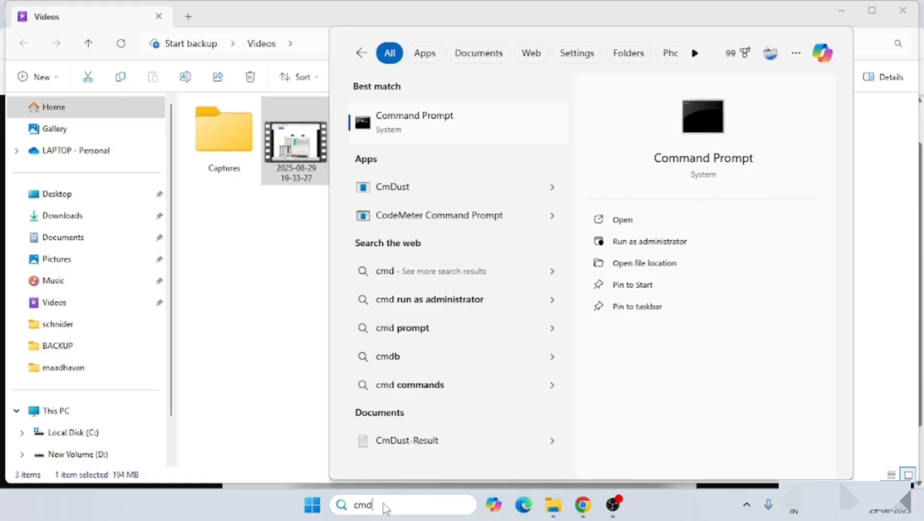
key(Return)
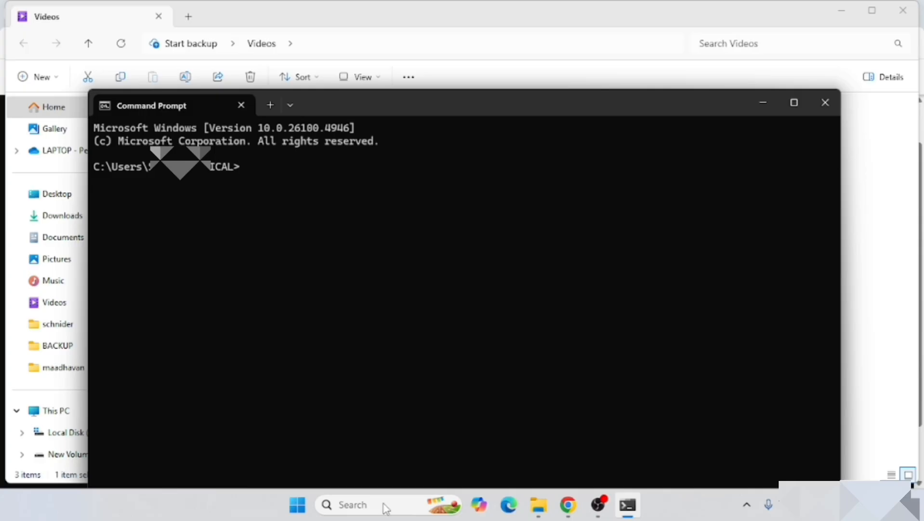
text(a)
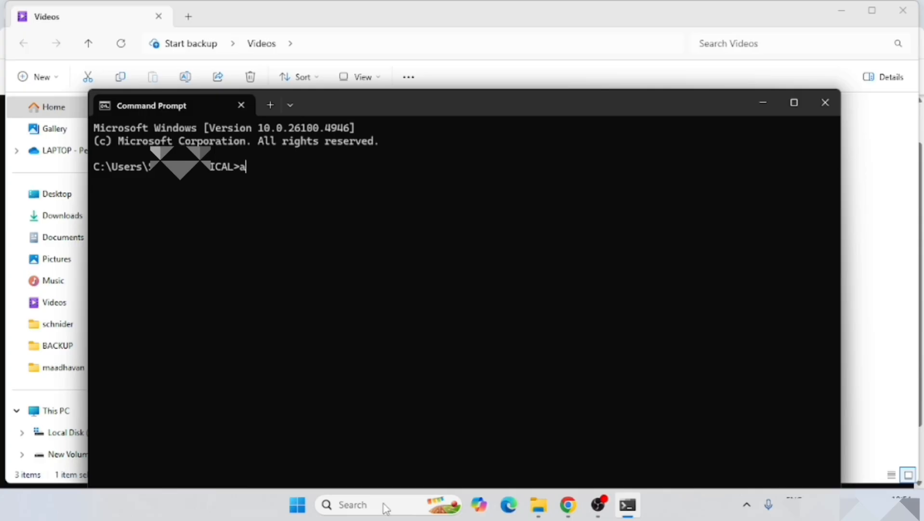
text(rp -a)
key(Return)
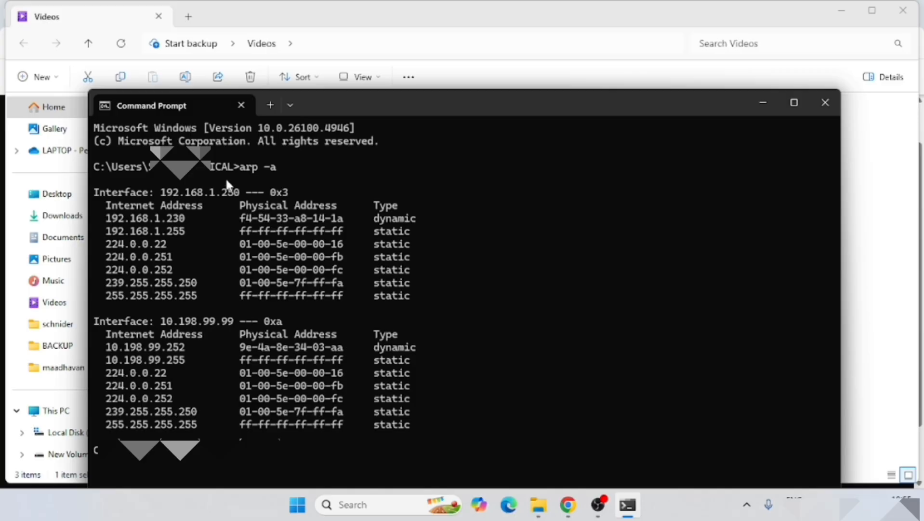
Open Control Panel and go to the network adapter settings through the Network and Sharing Center
click(371, 505)
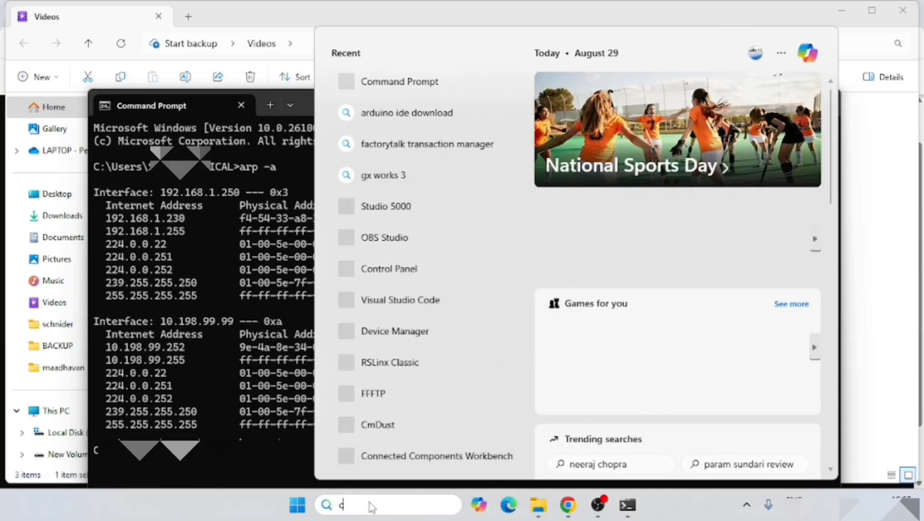
text(c)
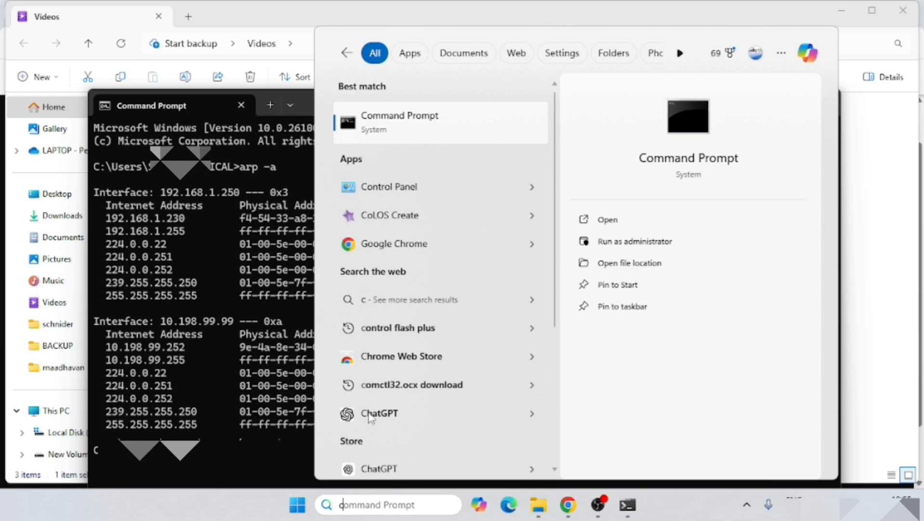
key(Escape)
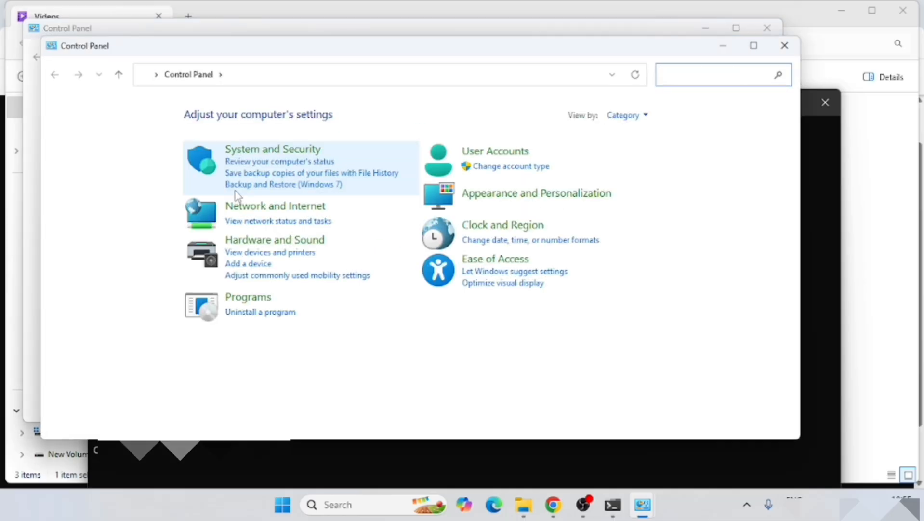
click(263, 207)
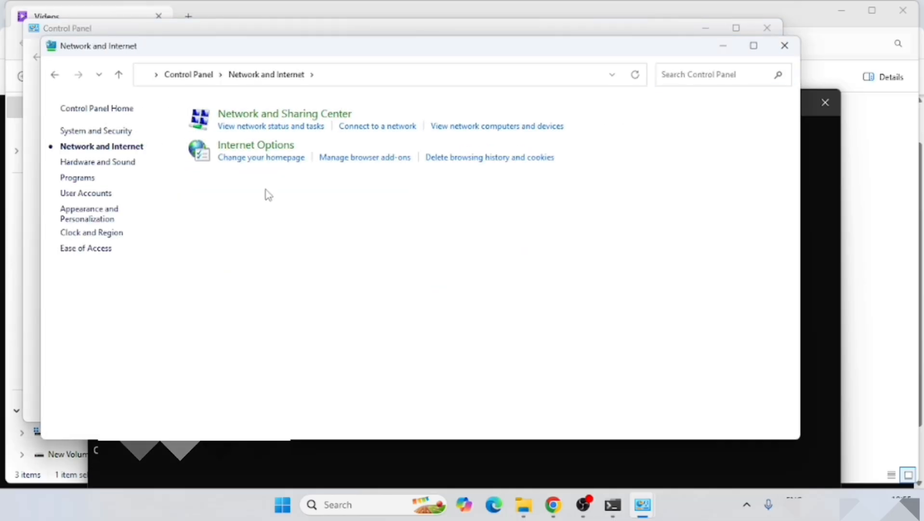
click(247, 124)
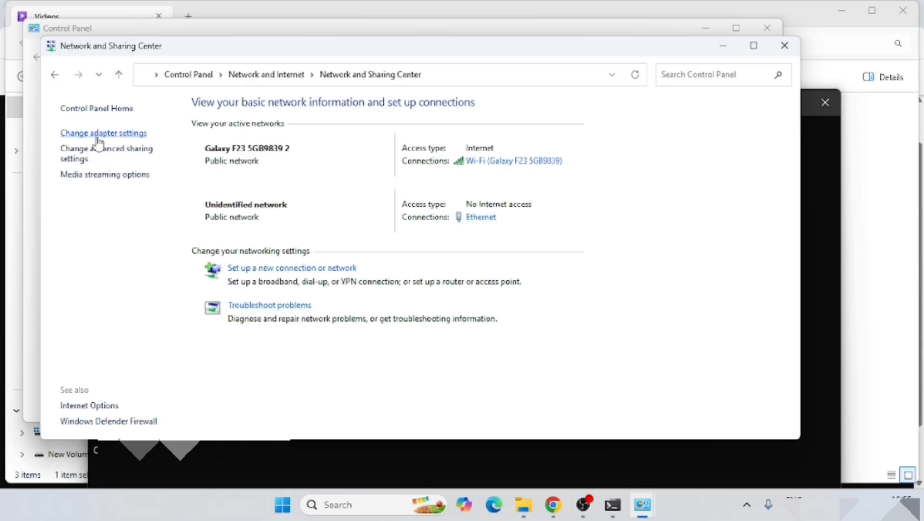
click(98, 136)
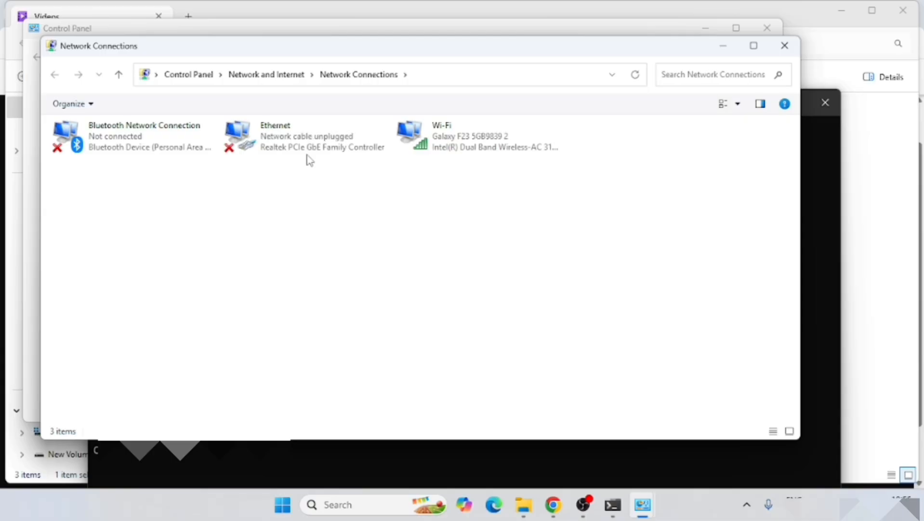
Open the Ethernet adapter's Internet Protocol Version 4 properties and choose to use a manually specified IP address
double_click(280, 143)
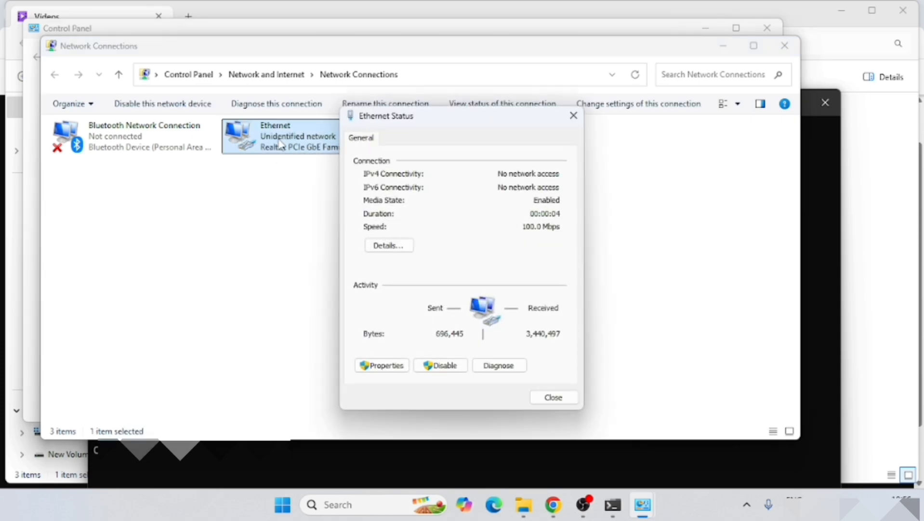
click(386, 370)
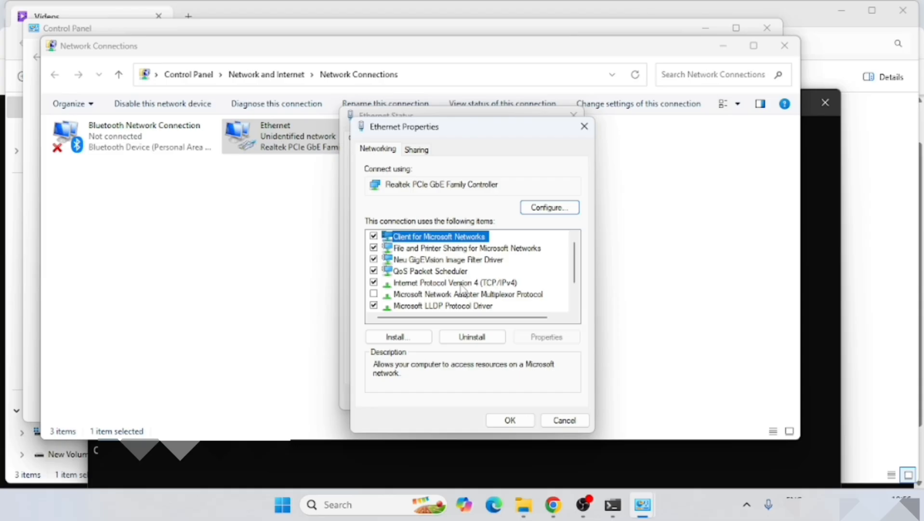
double_click(461, 283)
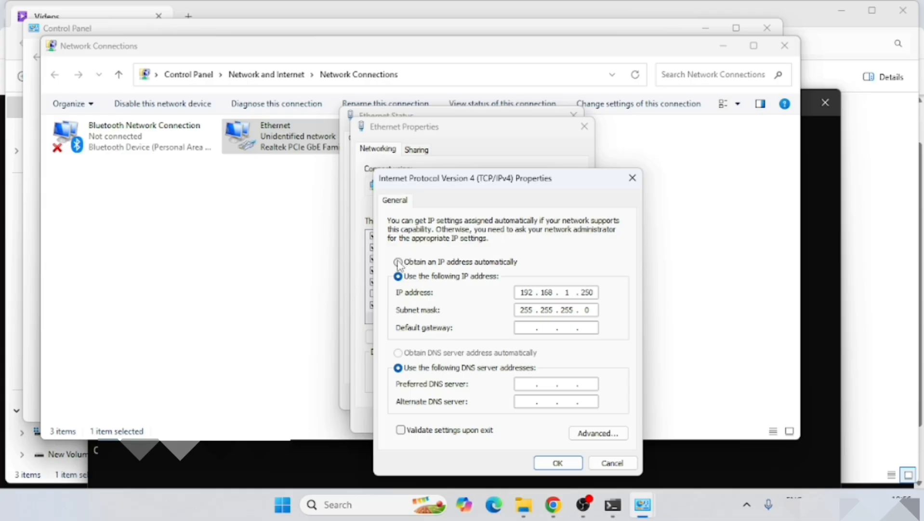
click(398, 263)
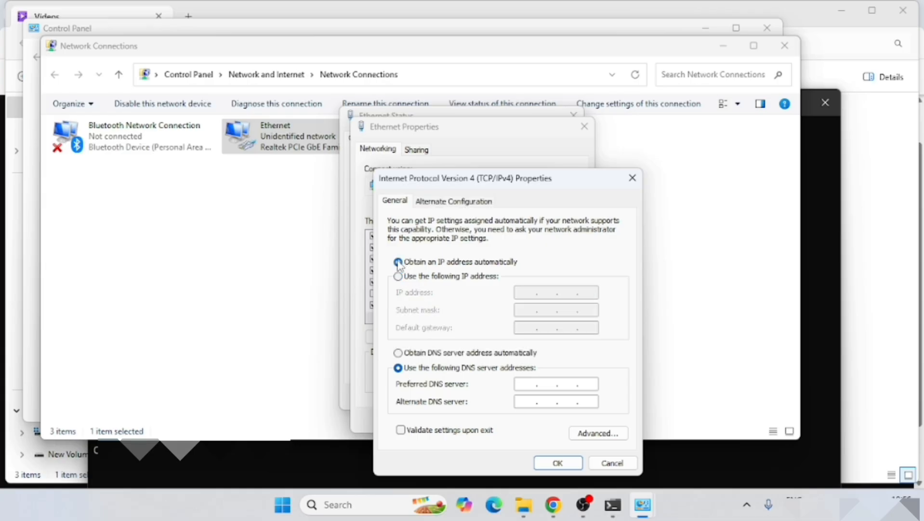
click(400, 277)
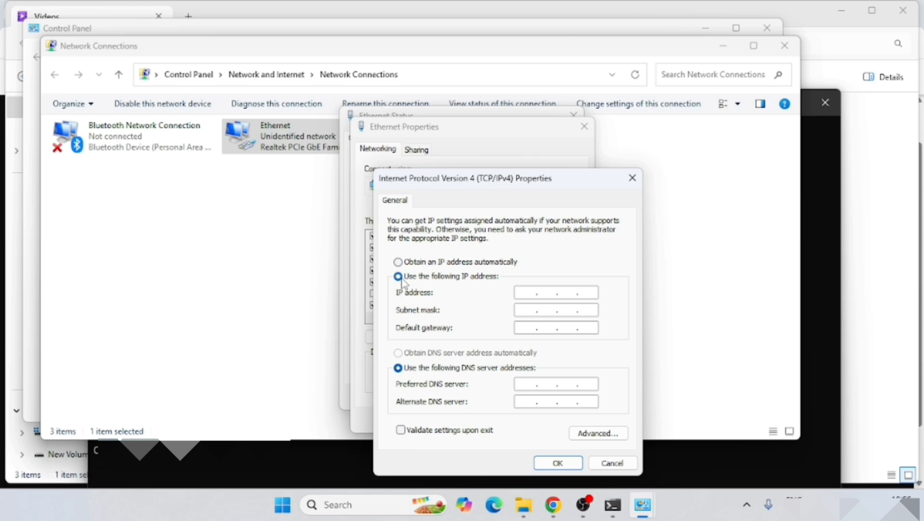
Set the Ethernet adapter's static IP address to 192.168.1.250 with subnet mask 255.255.255.0 and accept the settings
click(528, 293)
text(192 . 168 . 1)
key(BackSpace)
text(3.250)
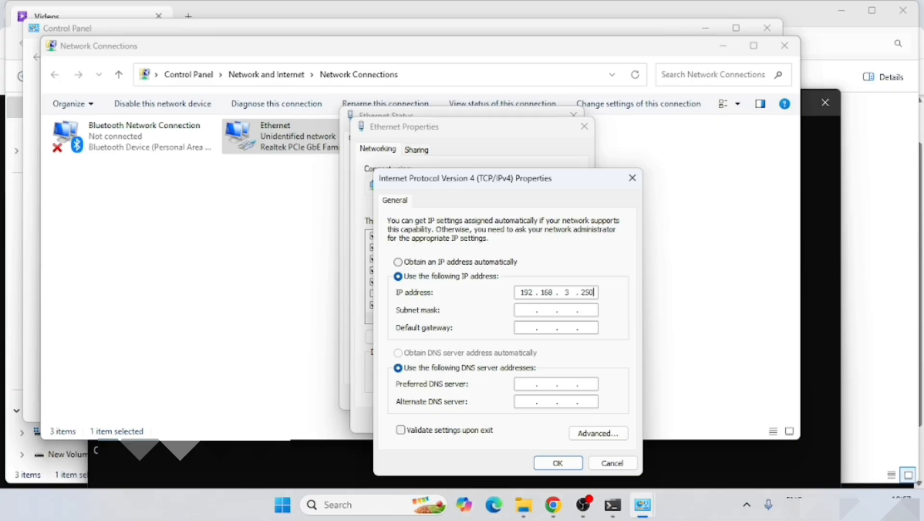
key(Left)
key(Left)
key(Left)
key(Left)
key(BackSpace)
text(1)
click(524, 310)
click(543, 459)
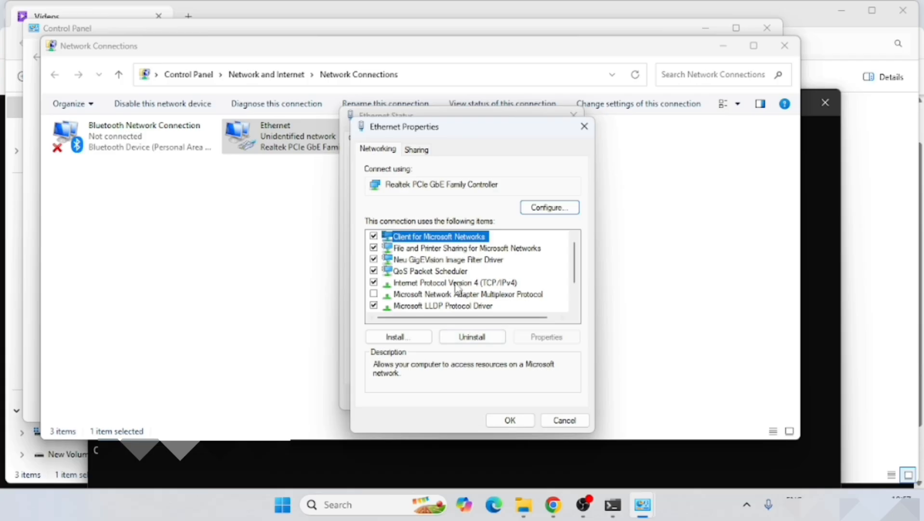
Recheck the adapter's IPv4 settings and close the Ethernet properties and status dialogs, keeping the changes
double_click(457, 283)
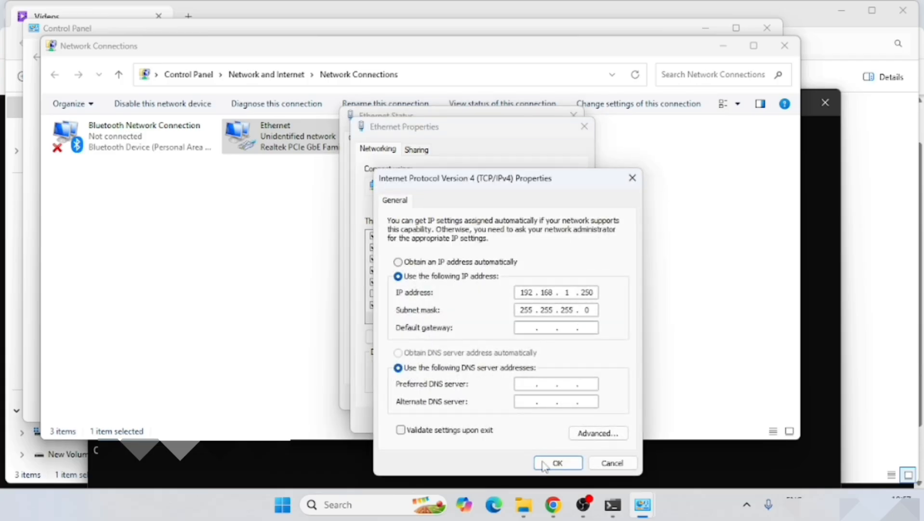
click(550, 463)
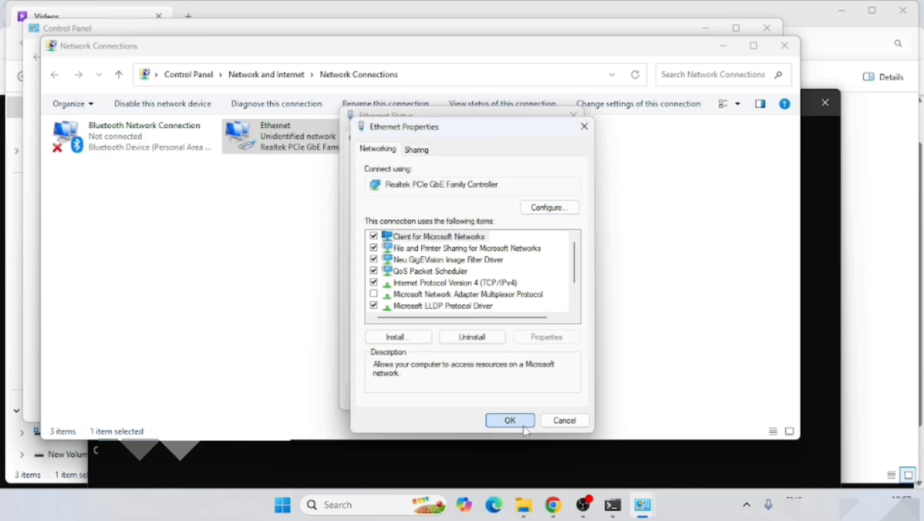
click(520, 421)
click(538, 397)
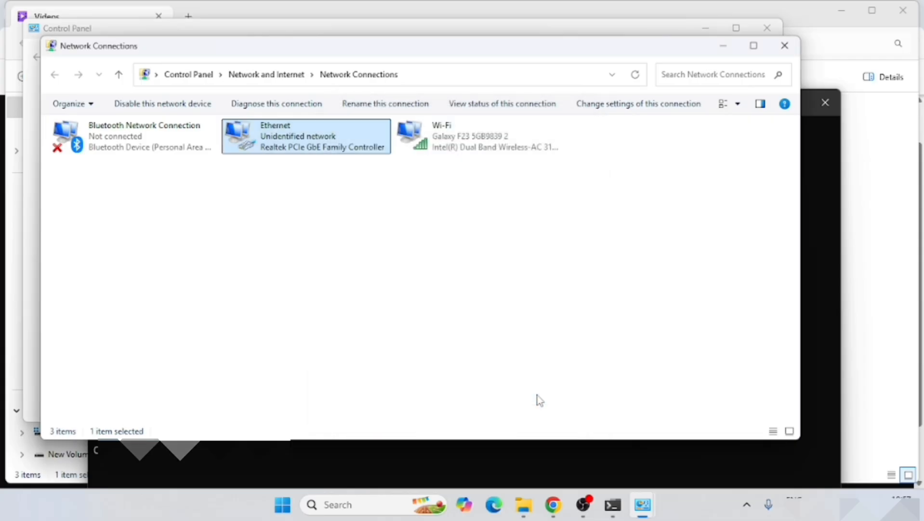
Launch Studio 5000 and start opening a project from a controller upload
click(351, 505)
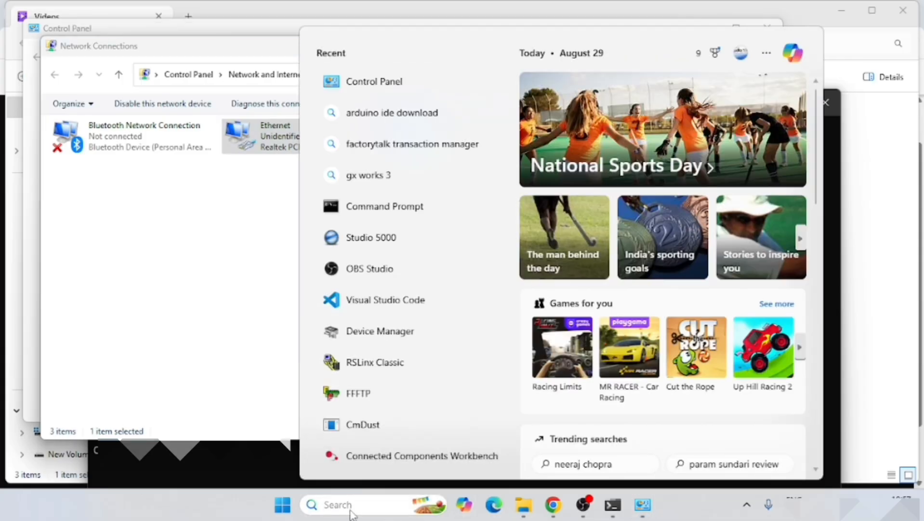
text(su)
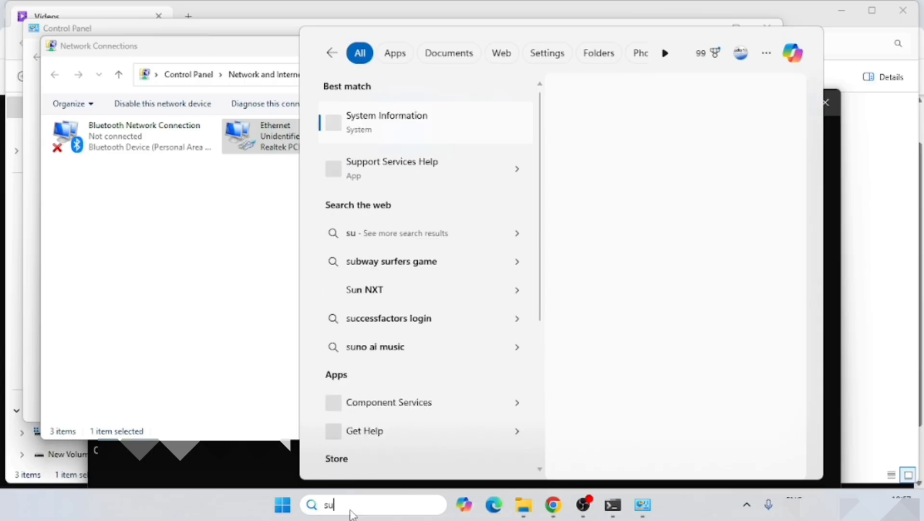
key(BackSpace)
text(tudio 5000)
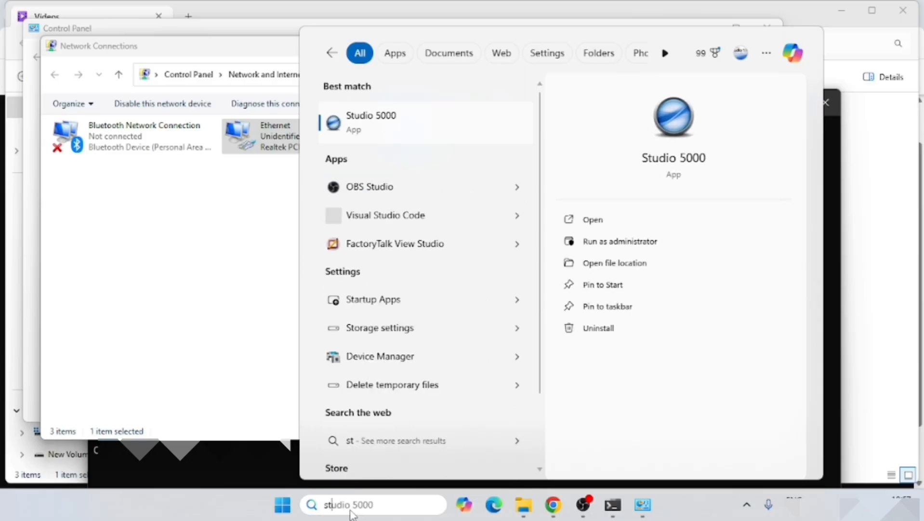
click(378, 138)
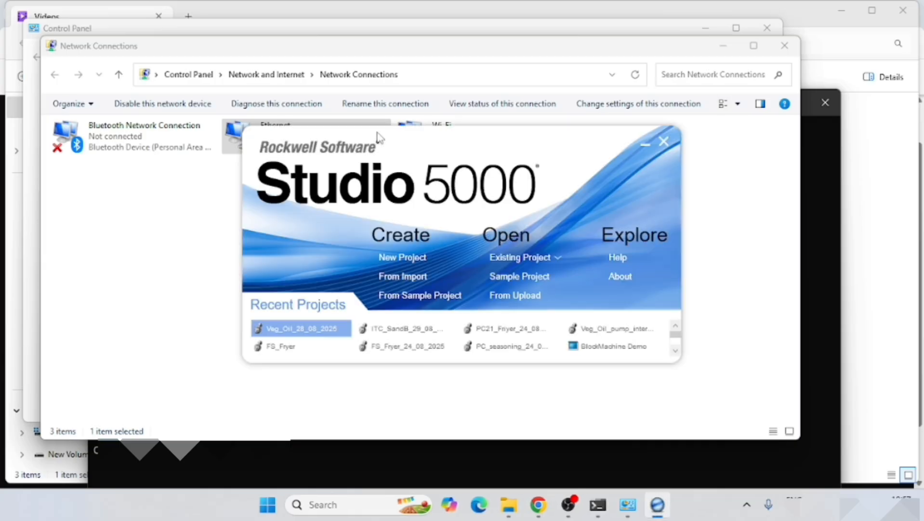
click(503, 296)
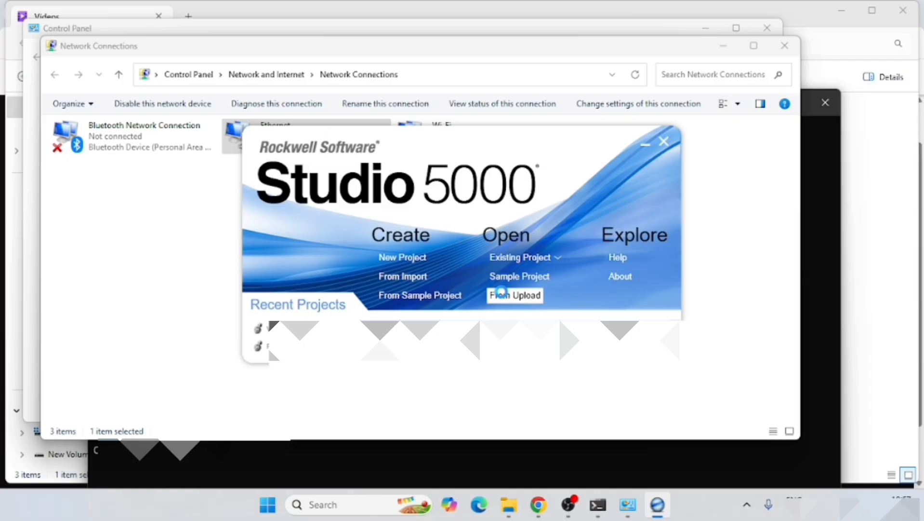
click(503, 295)
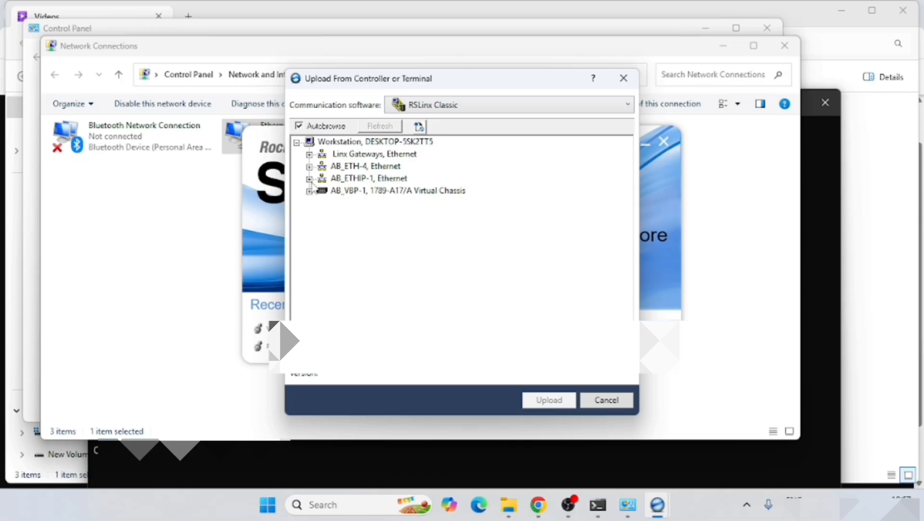
Expand the AB_ETHIP-1 Ethernet driver and select the 1769-L19ER-BB1B controller at 192.168.1.230
click(310, 179)
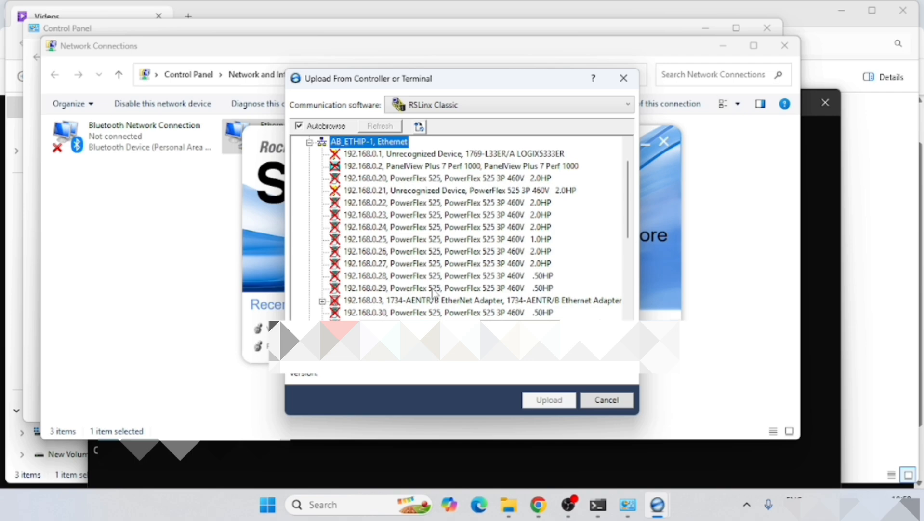
scroll(433, 291, down, 4)
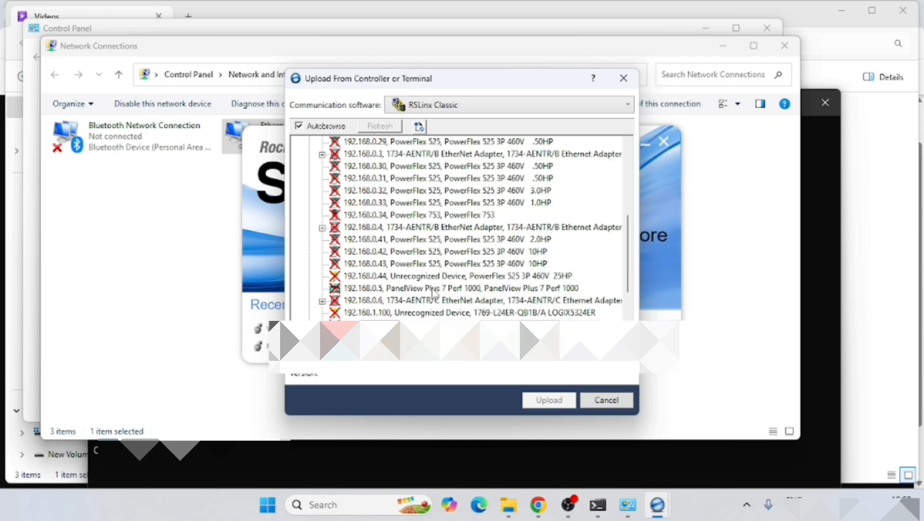
scroll(433, 292, down, 1)
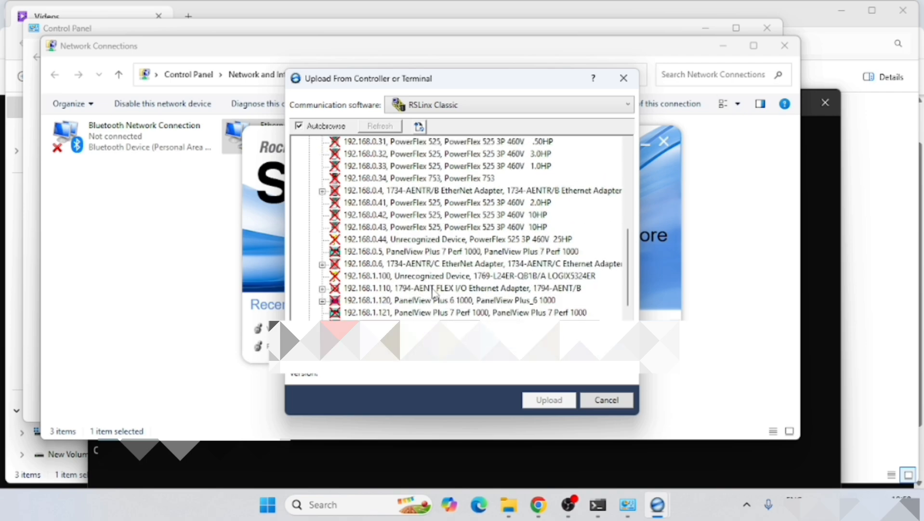
scroll(433, 292, down, 2)
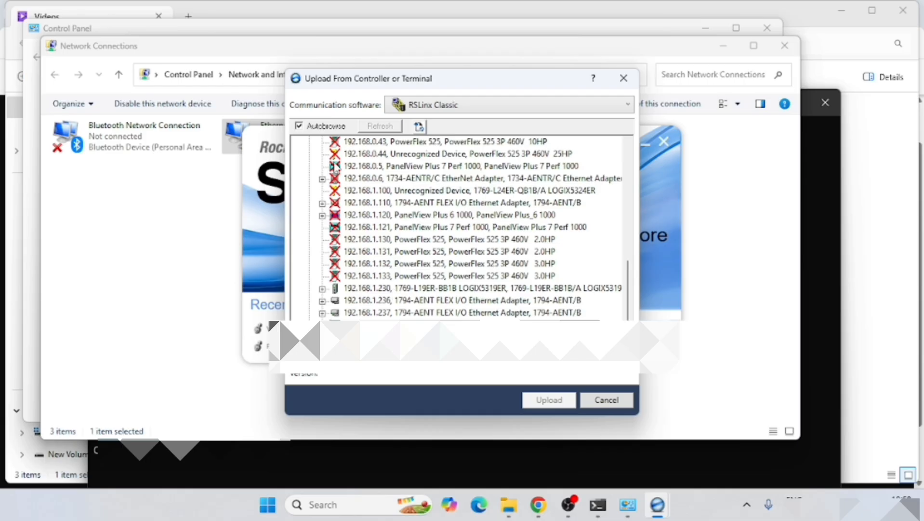
click(433, 286)
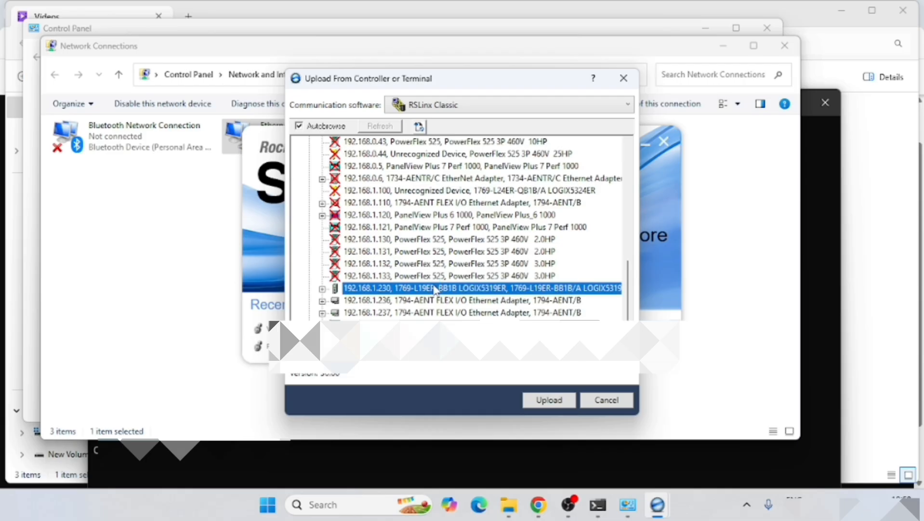
Review the devices under AB_ETHIP-1 and start the upload from the 1769-L19ER-BB1B controller at 192.168.1.230
scroll(413, 206, up, 3)
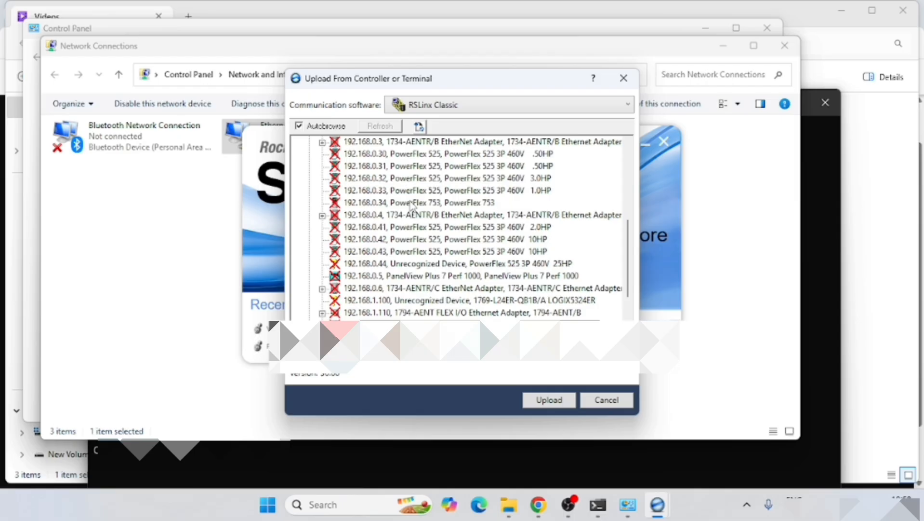
scroll(411, 206, up, 4)
scroll(412, 205, up, 2)
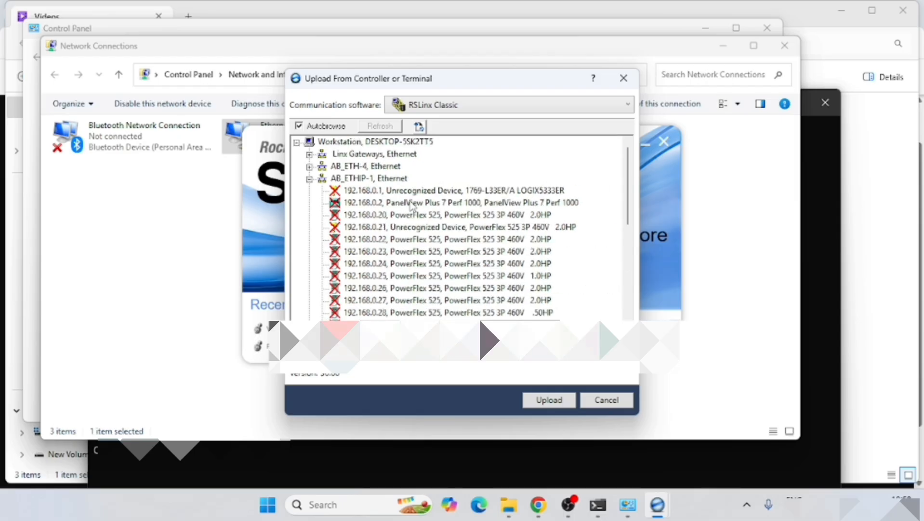
scroll(384, 295, down, 10)
click(385, 296)
scroll(384, 295, down, 1)
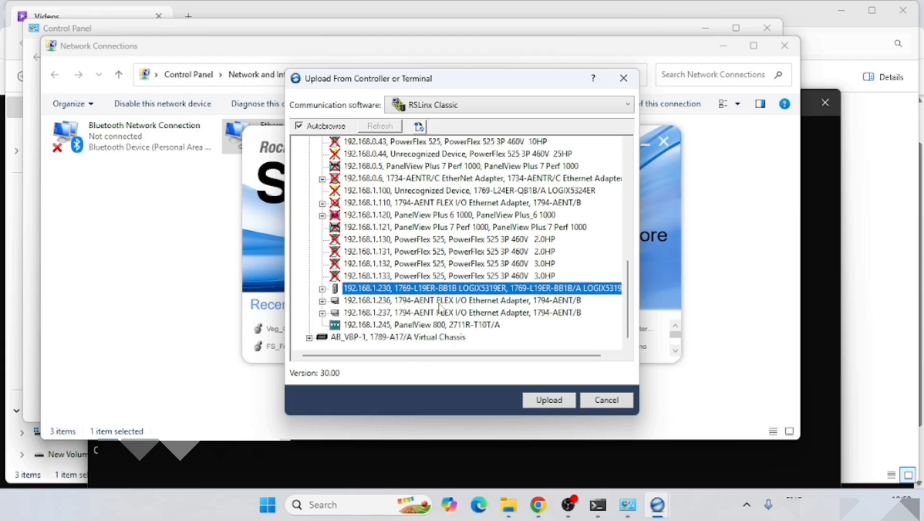
click(544, 401)
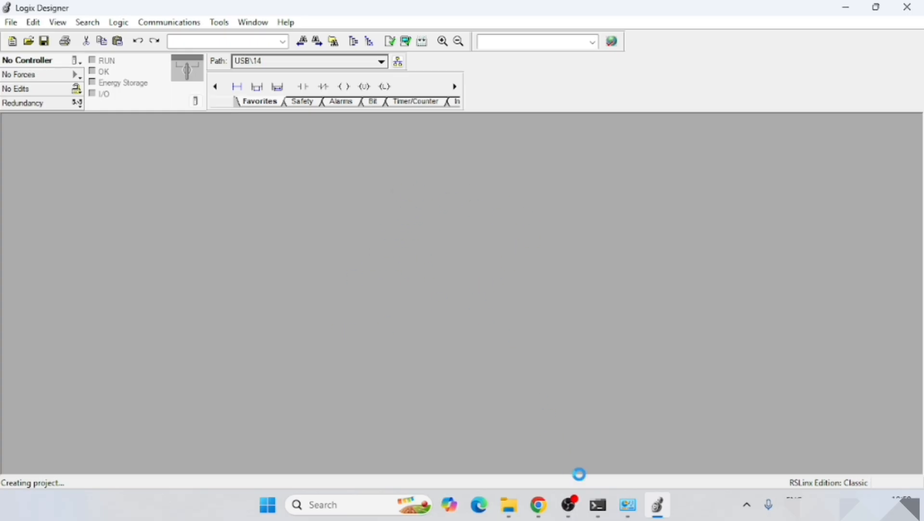
Switch to Command Prompt to check the controller's IP address in the ARP table, and minimize it again
click(599, 507)
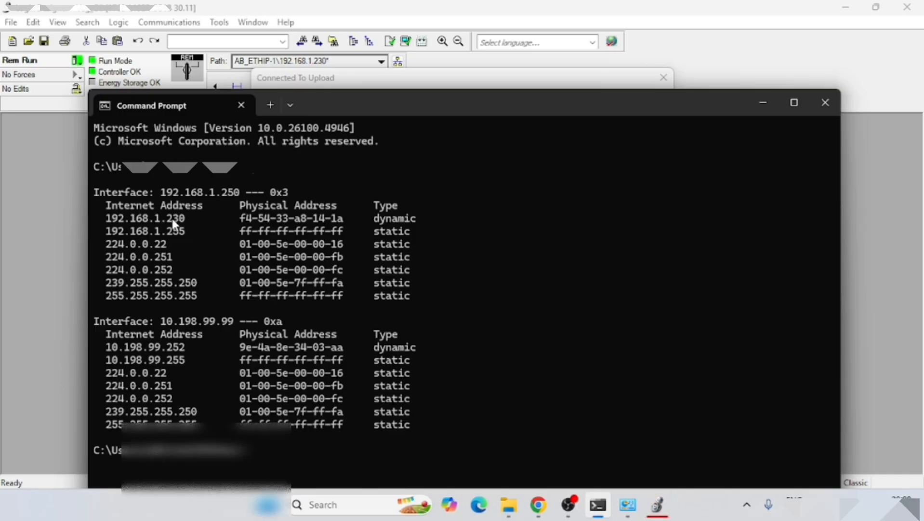
click(764, 101)
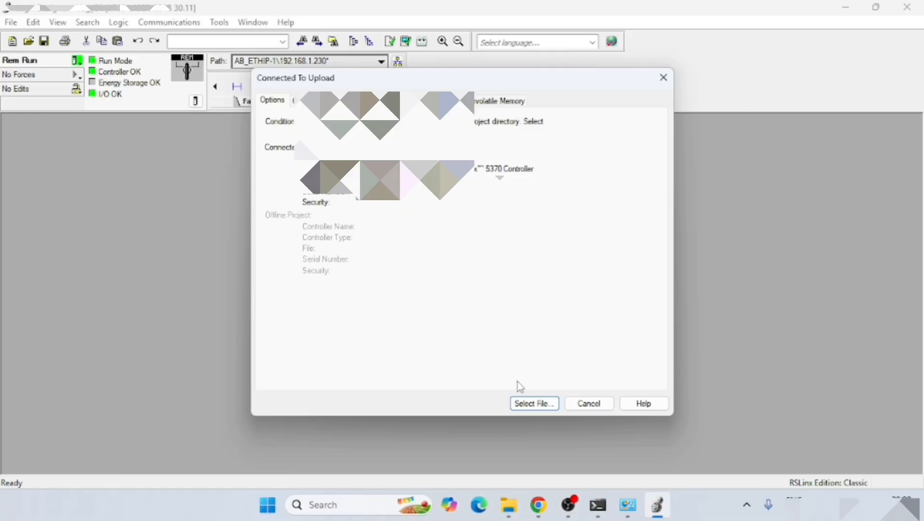
Create the project file Veg_Oil.ACD in the BACKUP folder and upload the controller's program into it
click(533, 404)
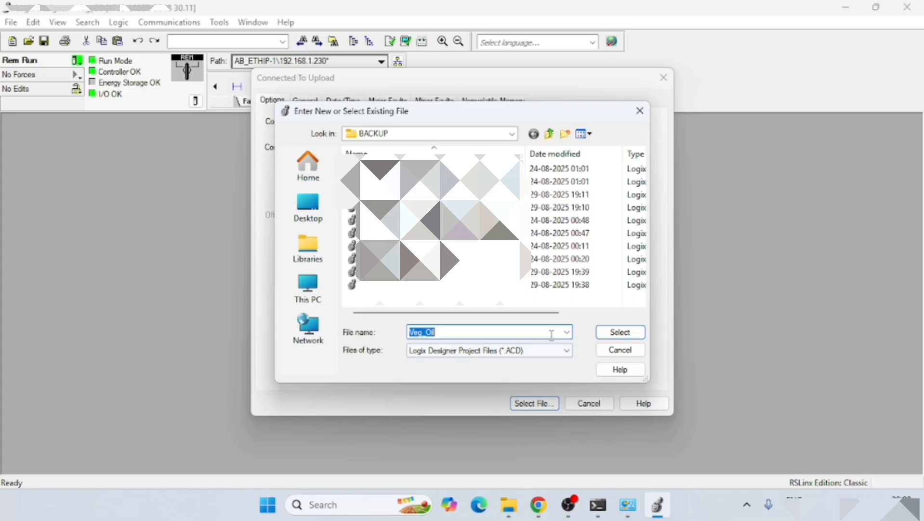
click(608, 331)
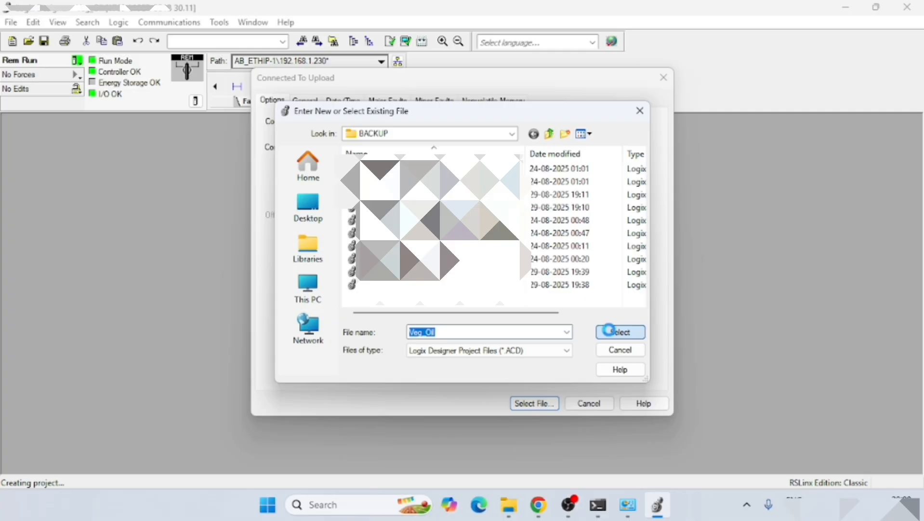
click(610, 331)
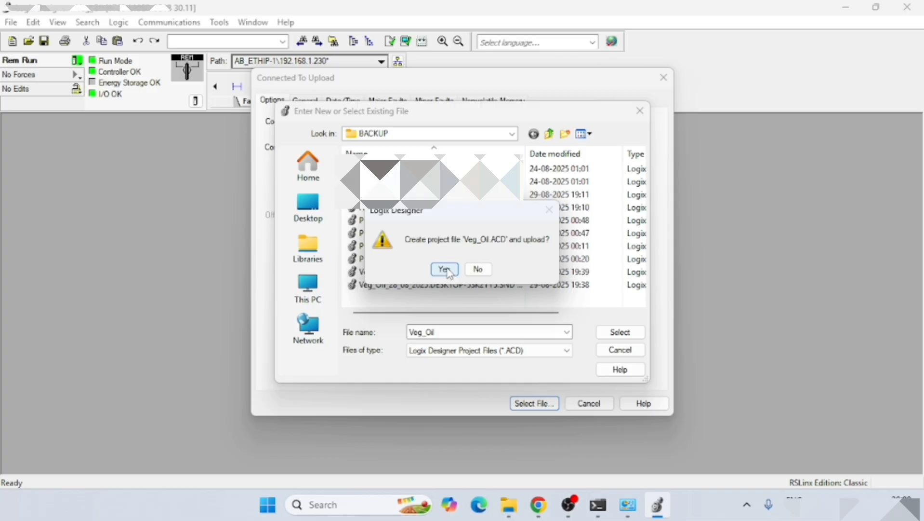
click(444, 269)
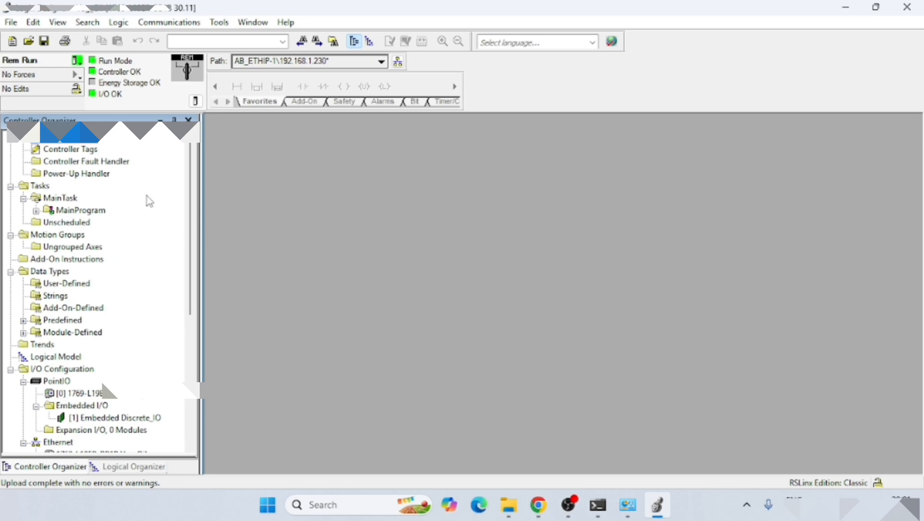
View the available controller mode commands without choosing one, and close Logix Designer
click(77, 61)
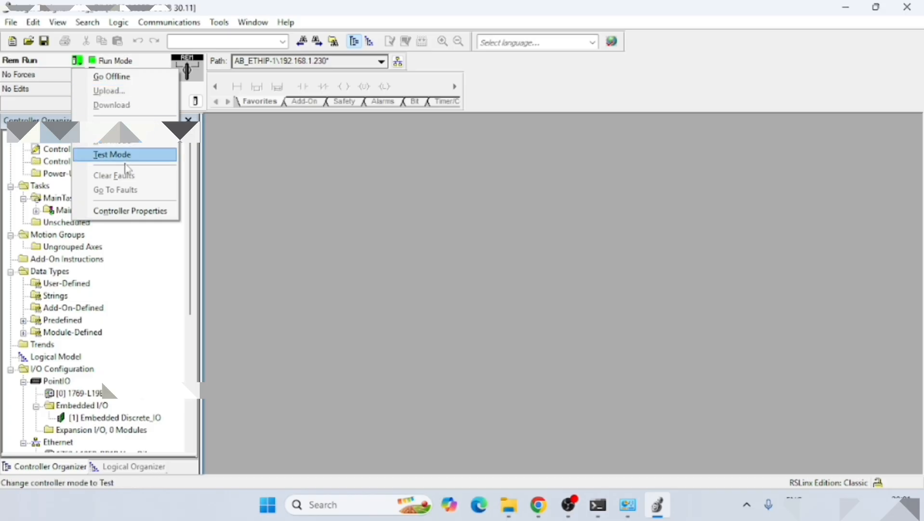
click(275, 198)
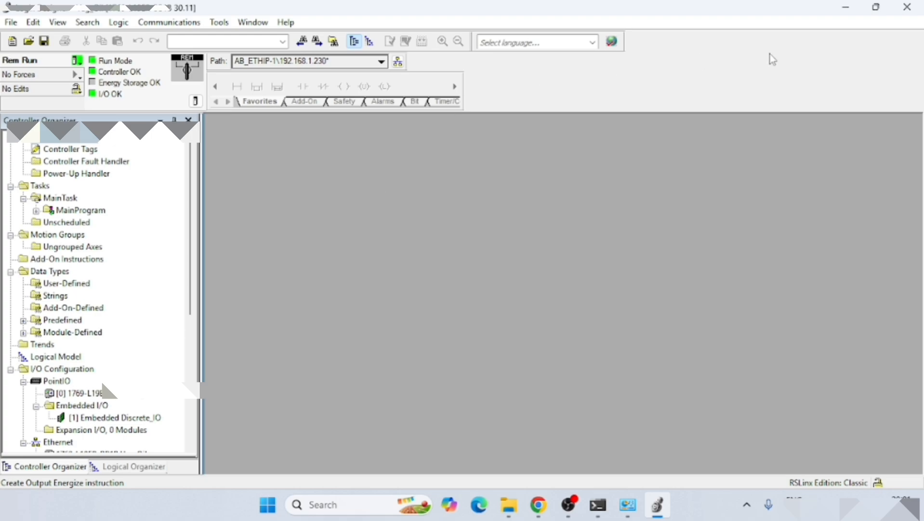
click(919, 8)
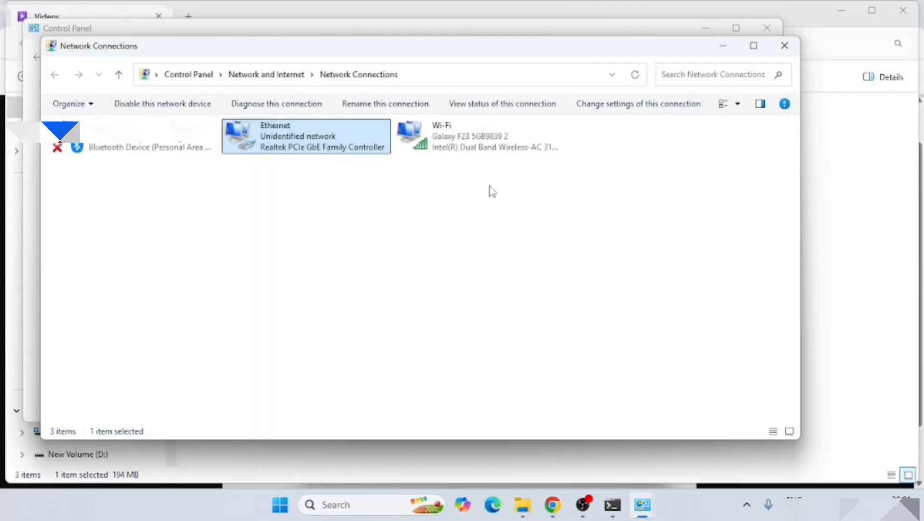